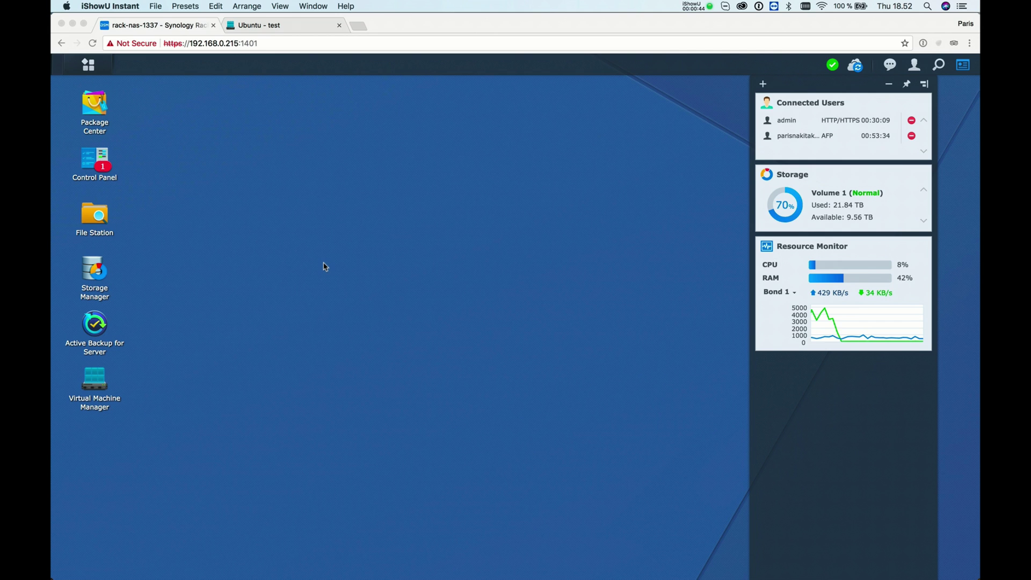
Open Virtual Machine Manager and show its Image list
left_click(311, 277)
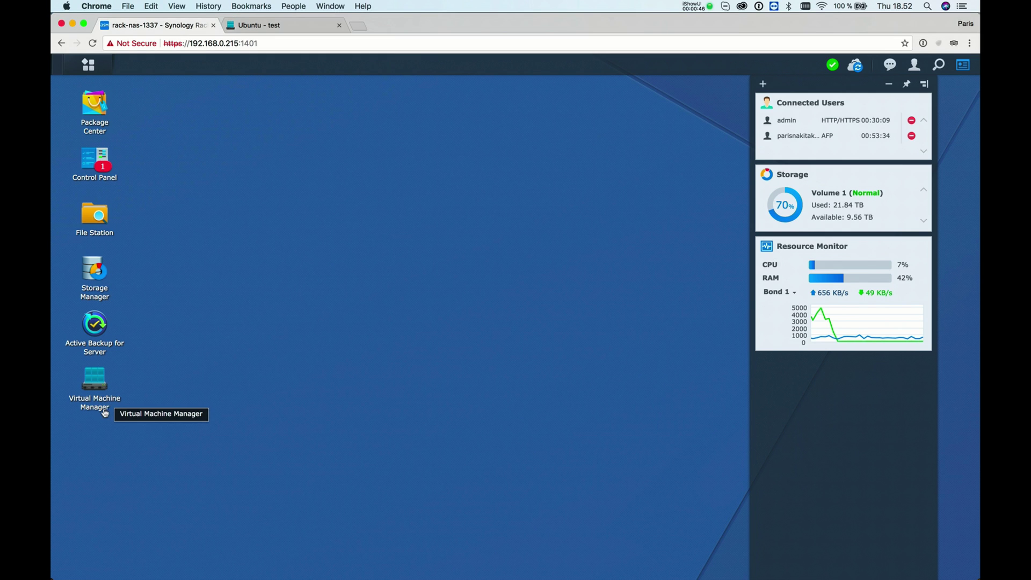
left_click(99, 404)
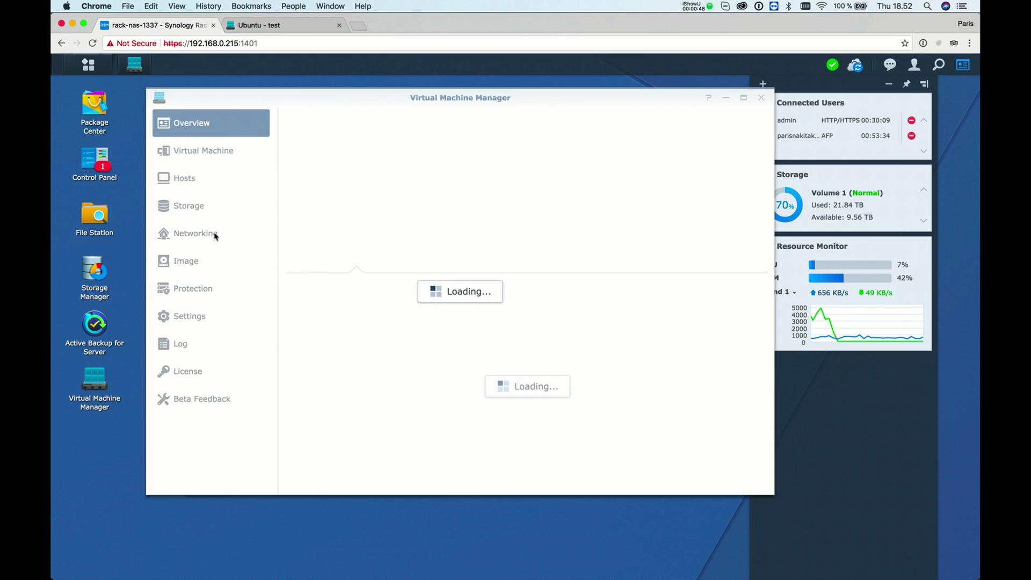
left_click(201, 260)
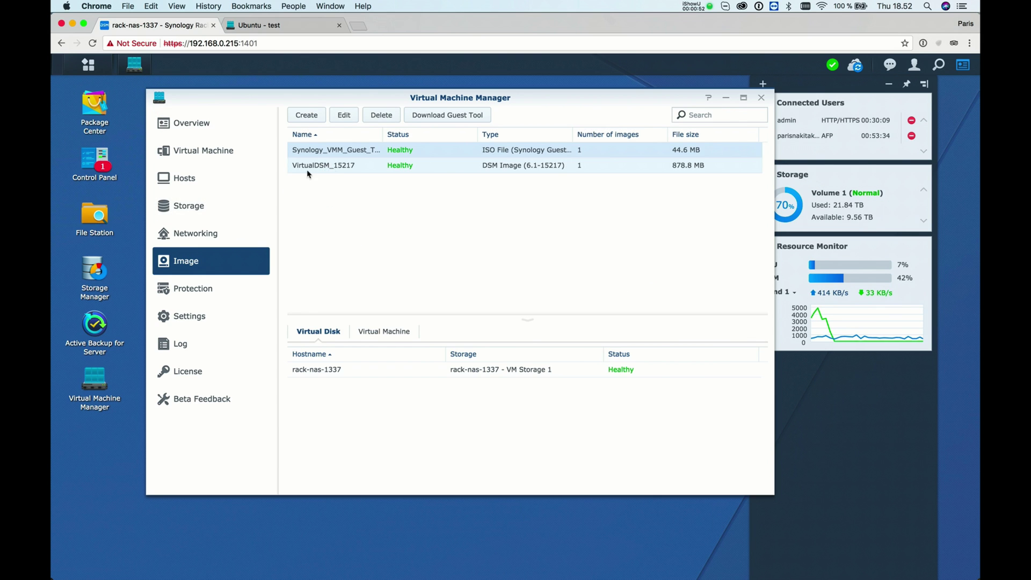
Select VirtualDSM_15217, try the Create dialog's download, upload and RackStation source options, then cancel
left_click(341, 166)
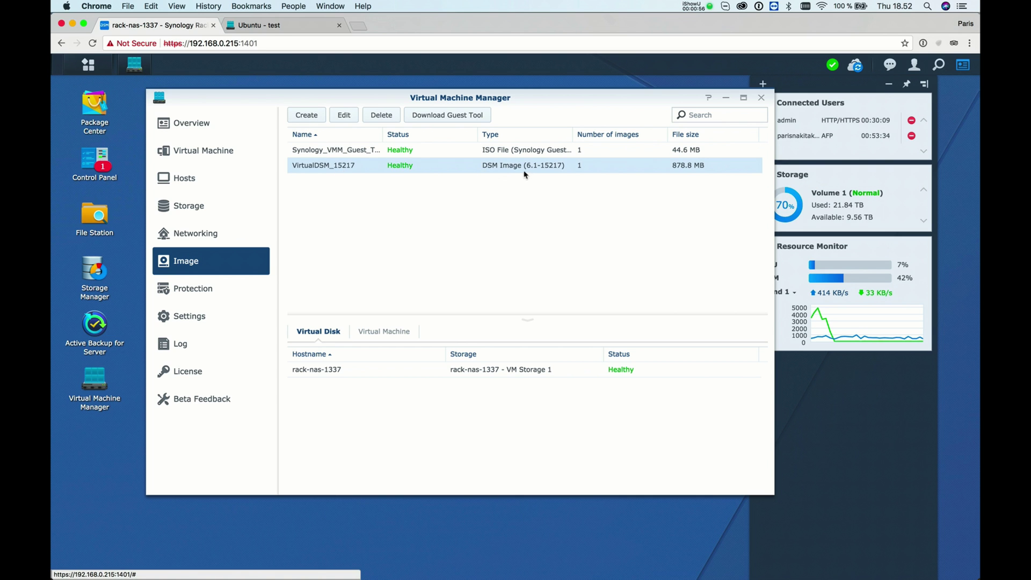
left_click(306, 115)
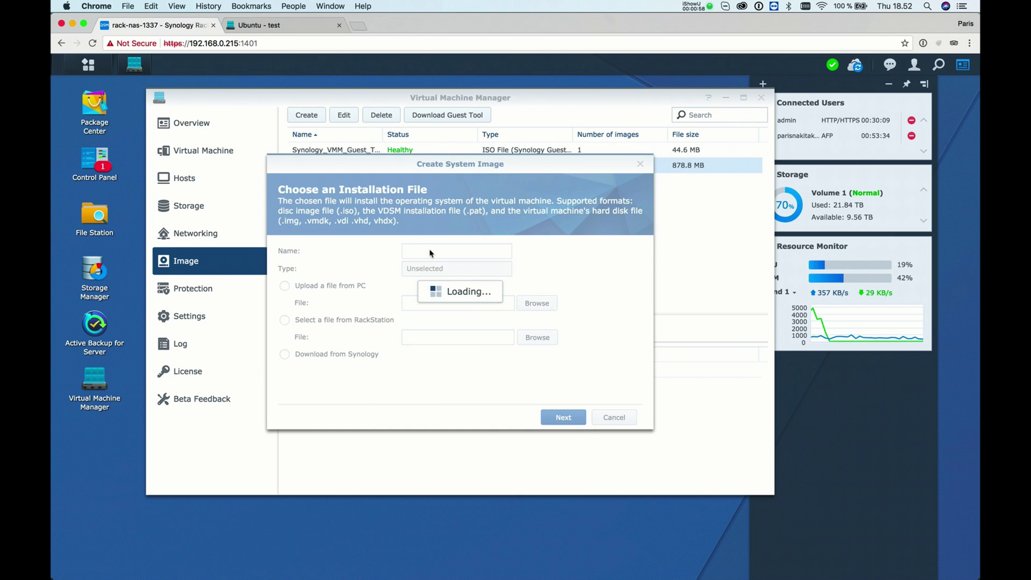
left_click(349, 355)
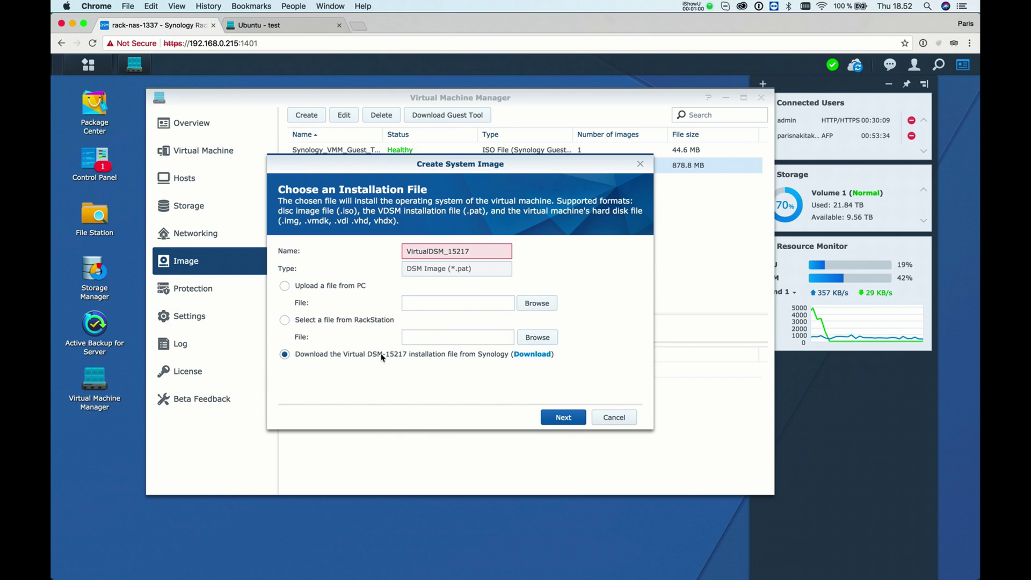
left_click(309, 289)
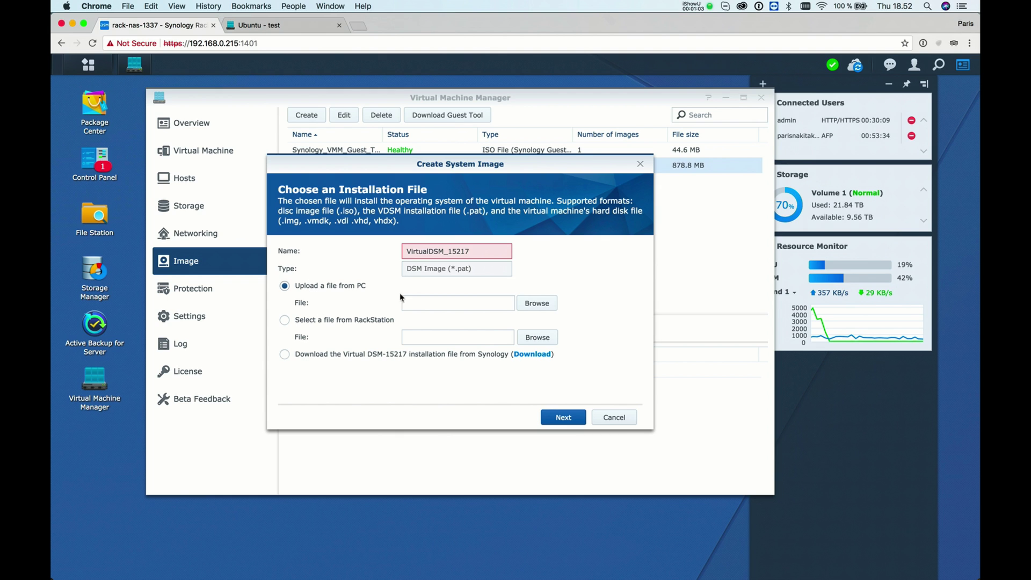
left_click(350, 321)
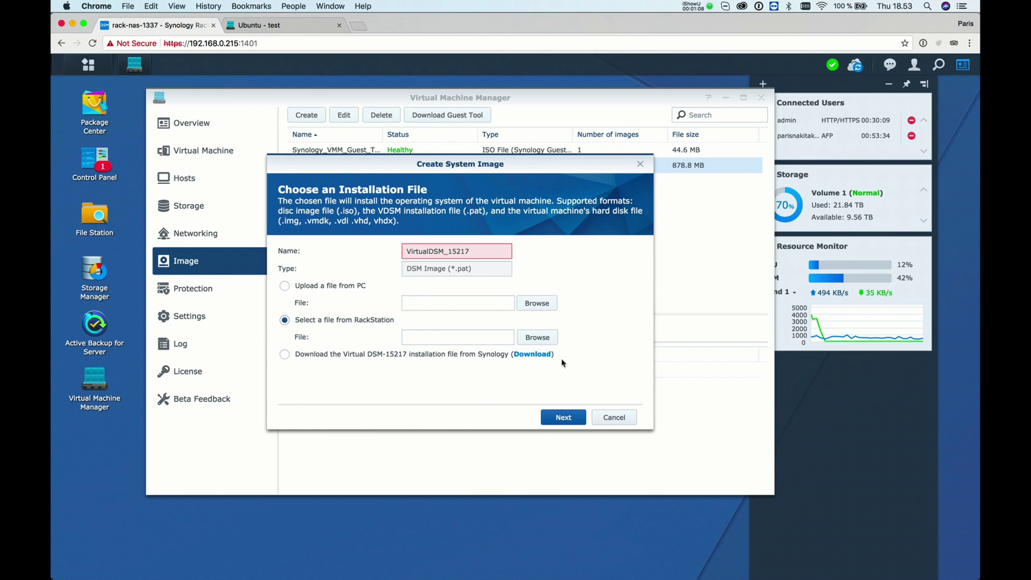
left_click(611, 419)
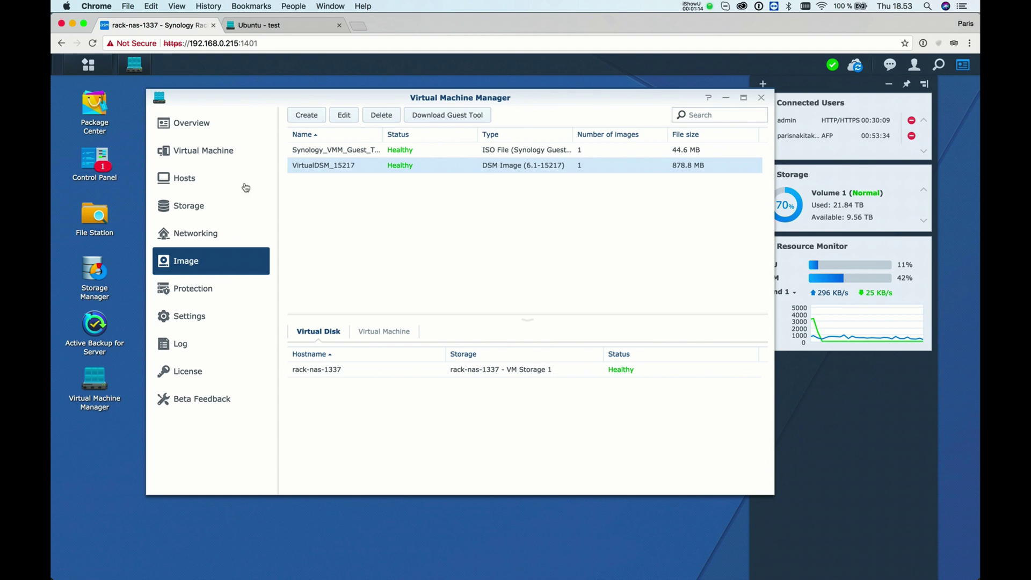
Start a new virtual machine of type Synology Virtual DSM
left_click(213, 157)
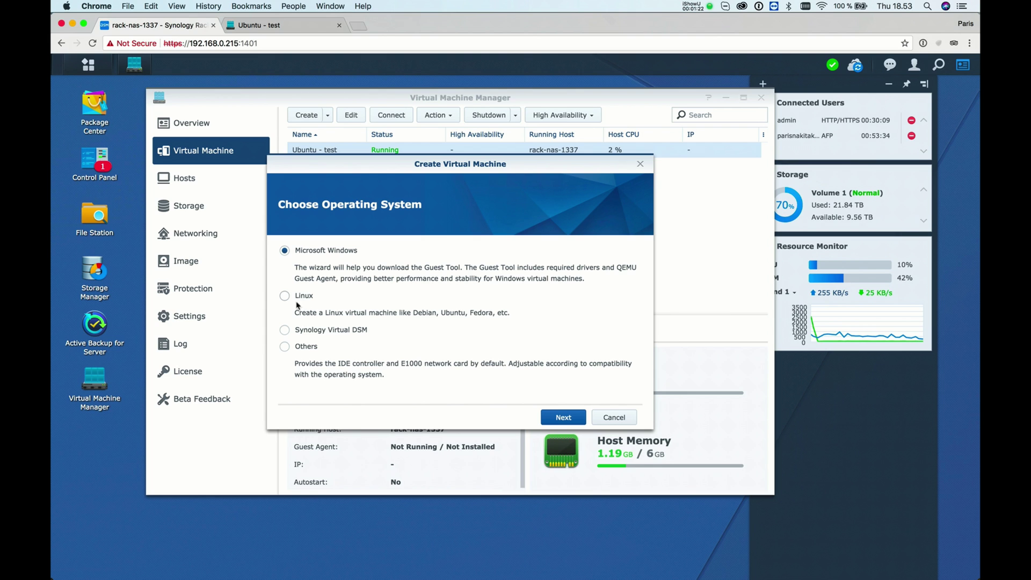
left_click(284, 329)
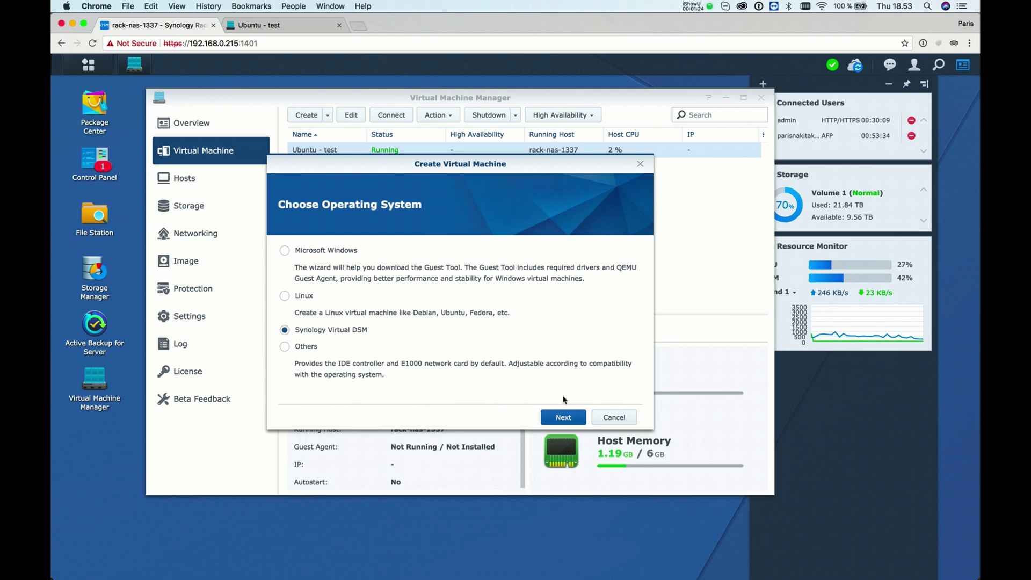
left_click(564, 417)
Name it 'VirtualDSM - test' with 1 CPU core and description 'only for testing'
left_click(473, 257)
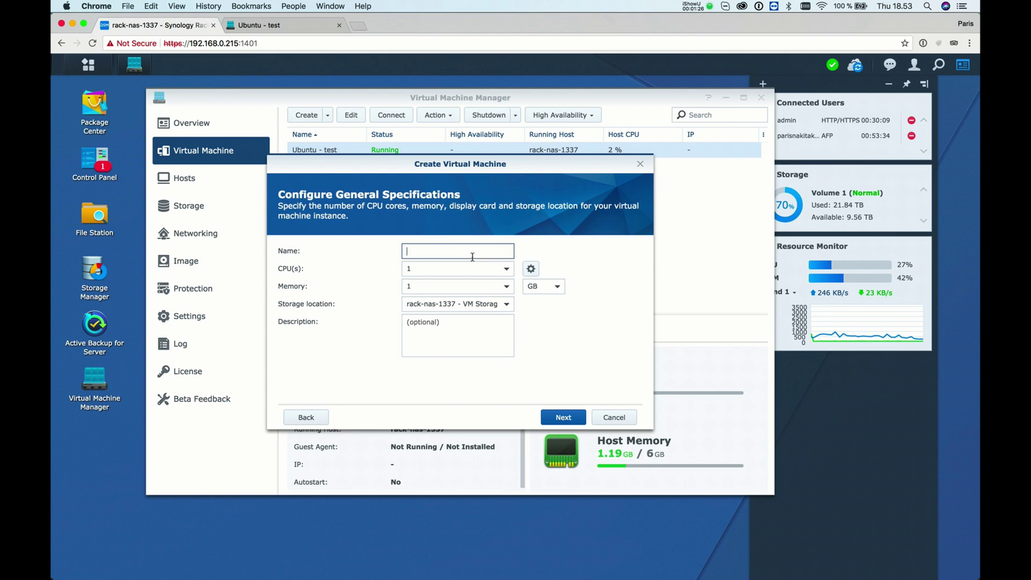
type("VirtualDSM - test")
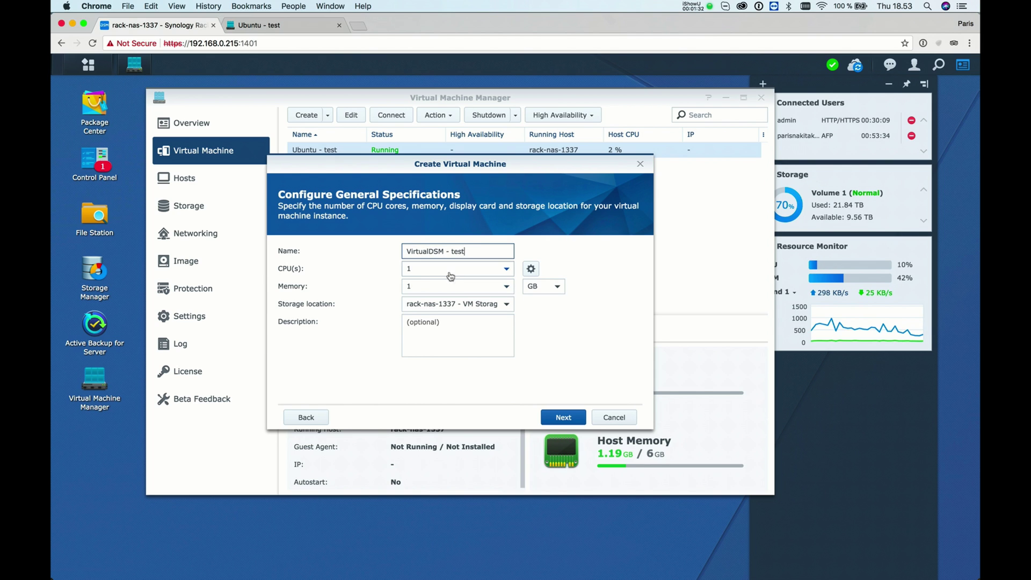
left_click(452, 269)
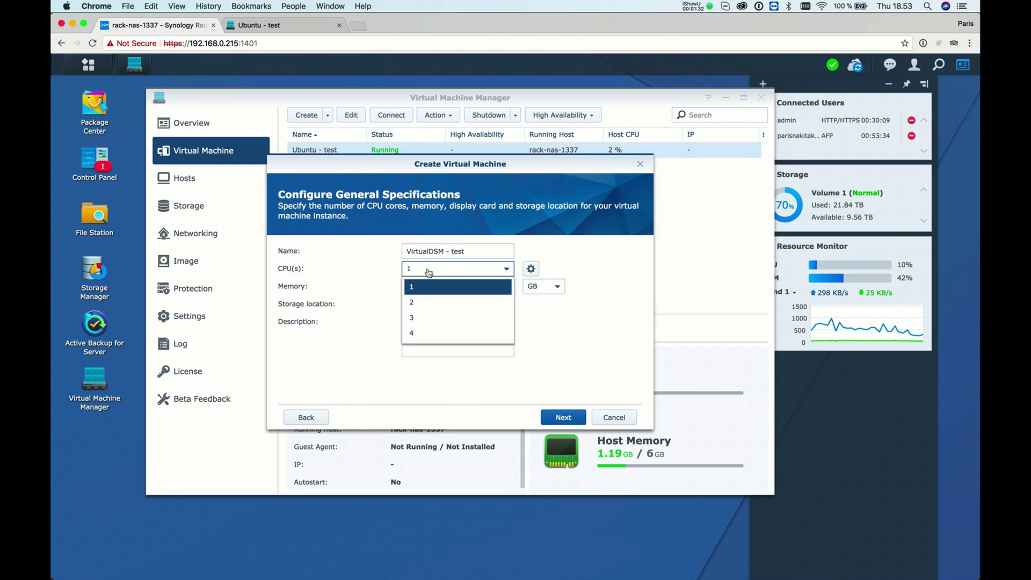
left_click(425, 282)
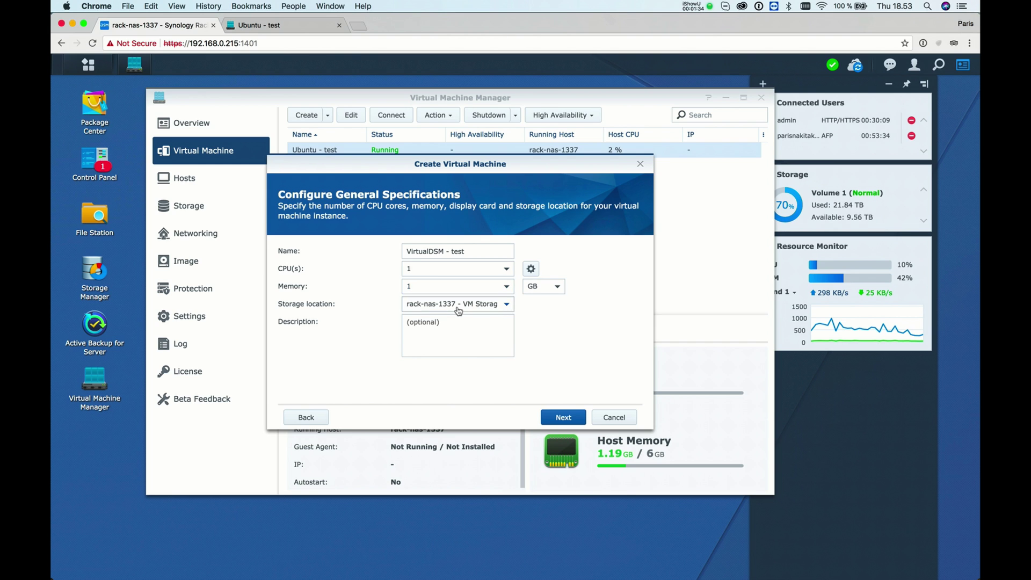
left_click(490, 329)
type("only for testing")
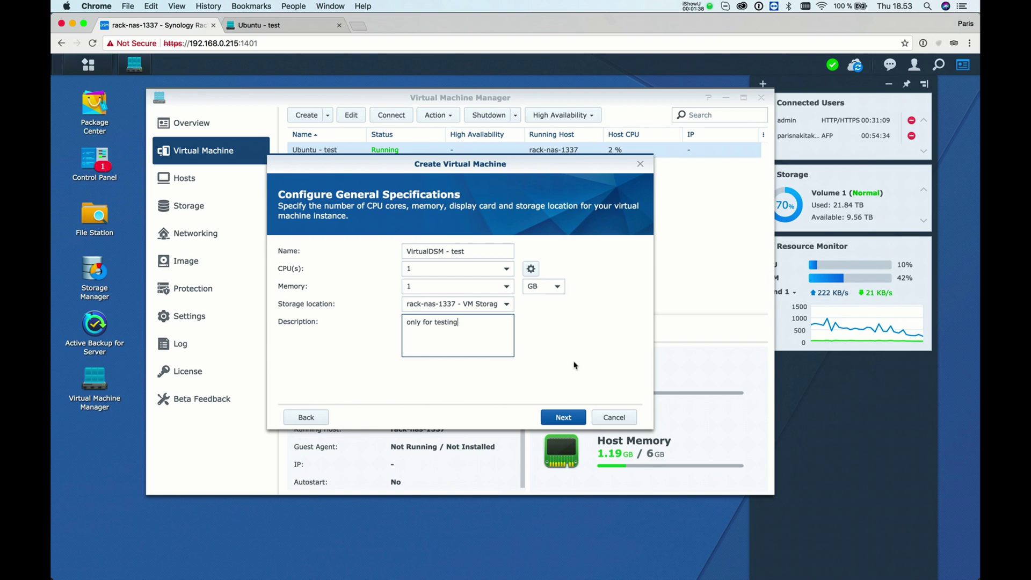
left_click(563, 417)
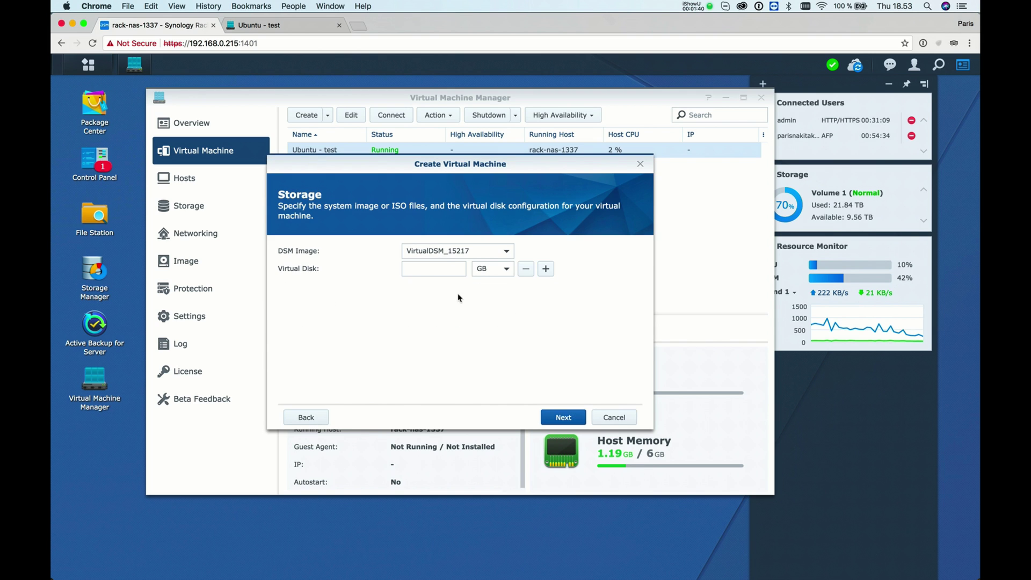
Choose the VirtualDSM_15217 DSM image and set the virtual disk unit to TB
left_click(444, 251)
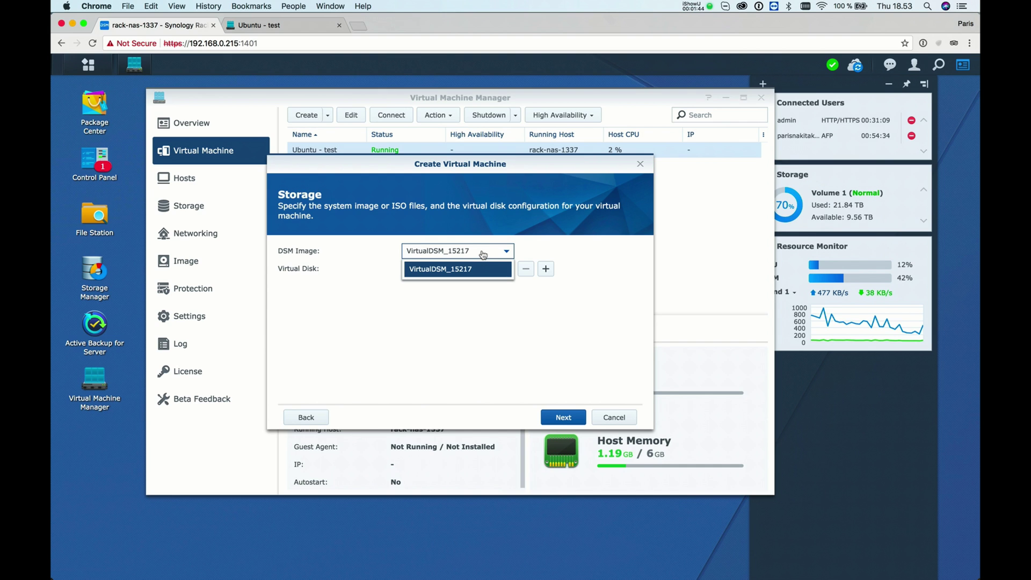
left_click(484, 256)
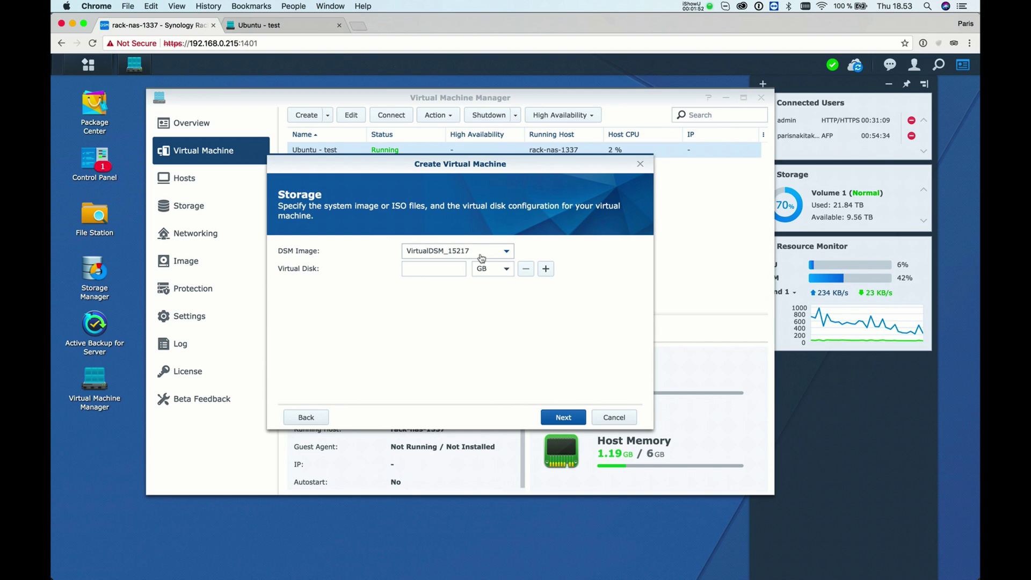
left_click(445, 270)
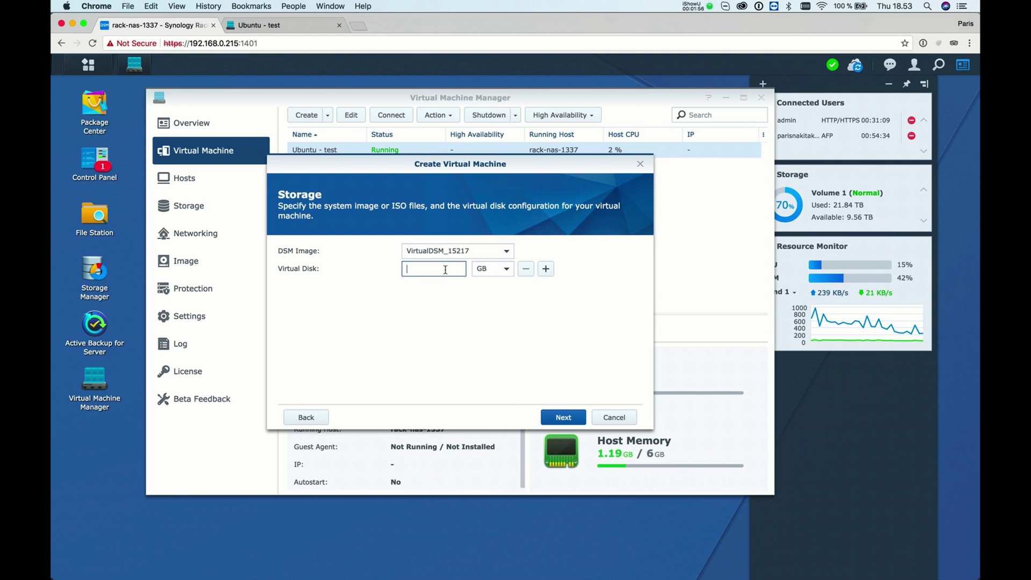
left_click(476, 262)
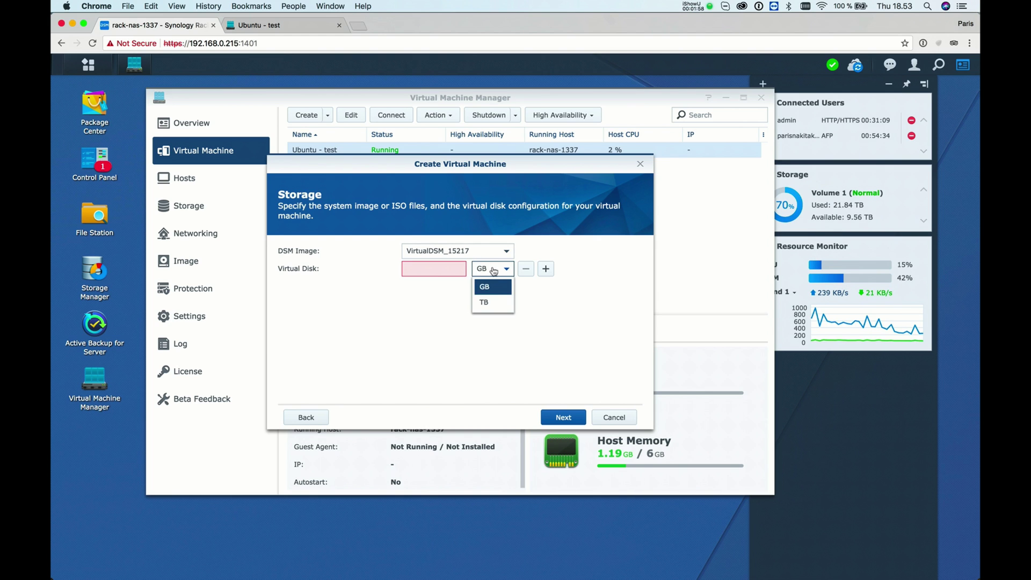
left_click(485, 300)
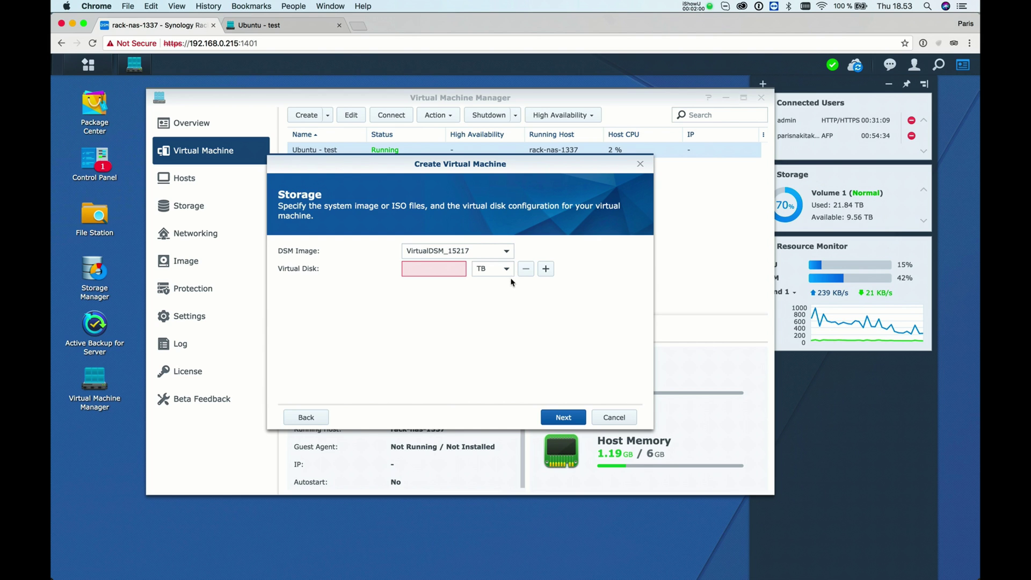
Make the virtual disk 1 TB and keep Default VM Network for the first adapter
type("1")
left_click(566, 418)
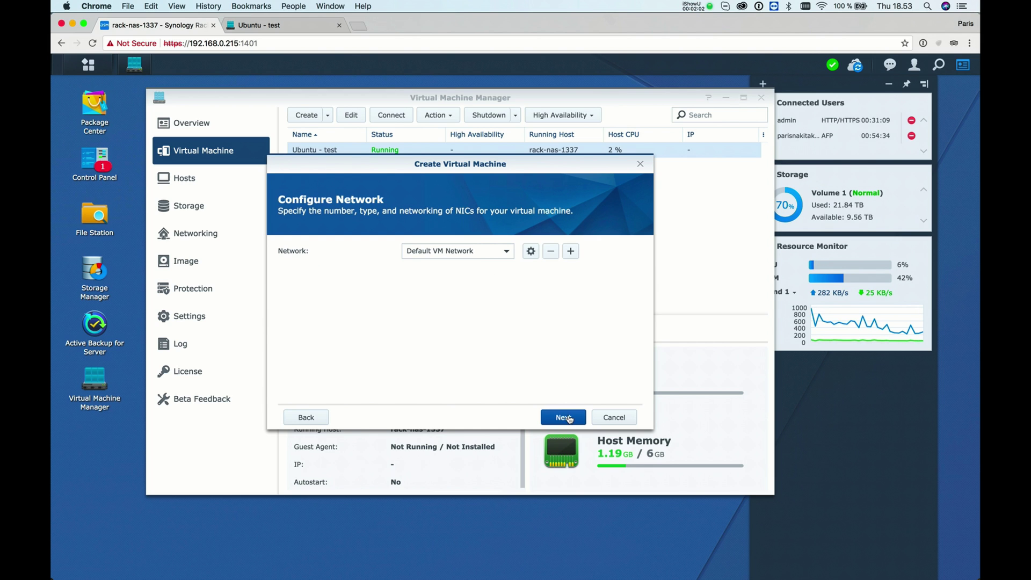
left_click(478, 254)
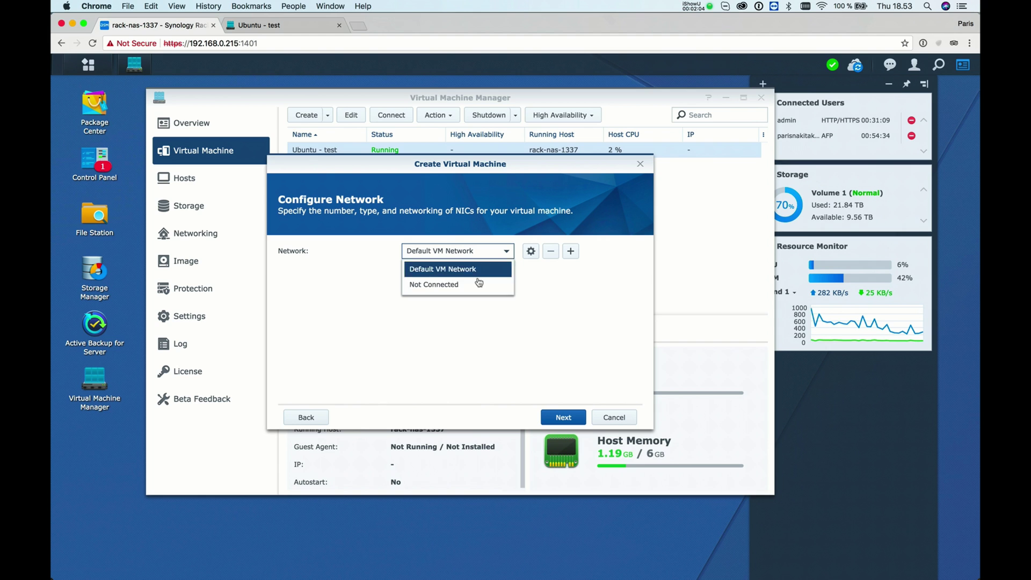
left_click(585, 310)
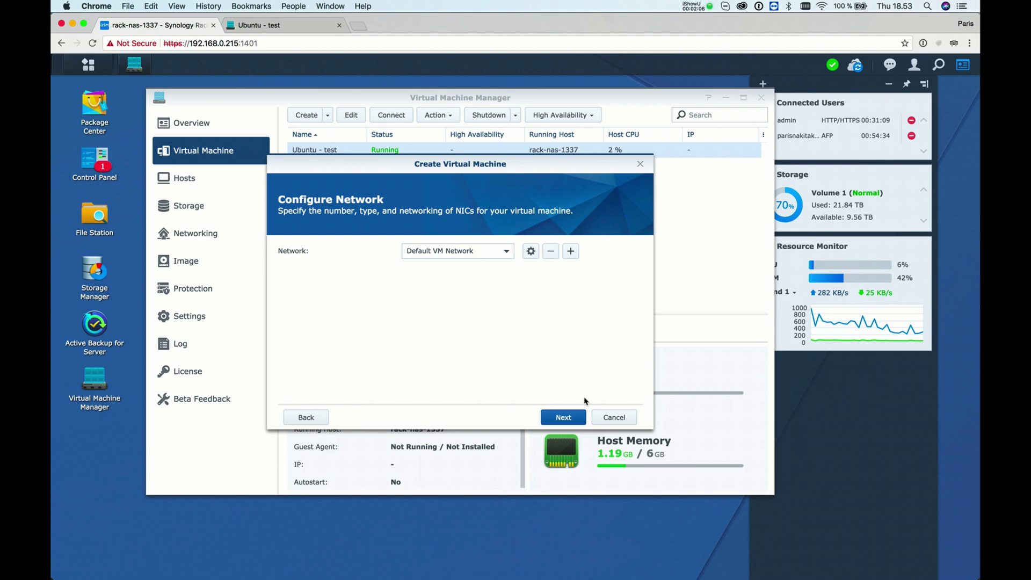
Add a second Default VM Network adapter, then remove it, leaving one NIC
left_click(570, 251)
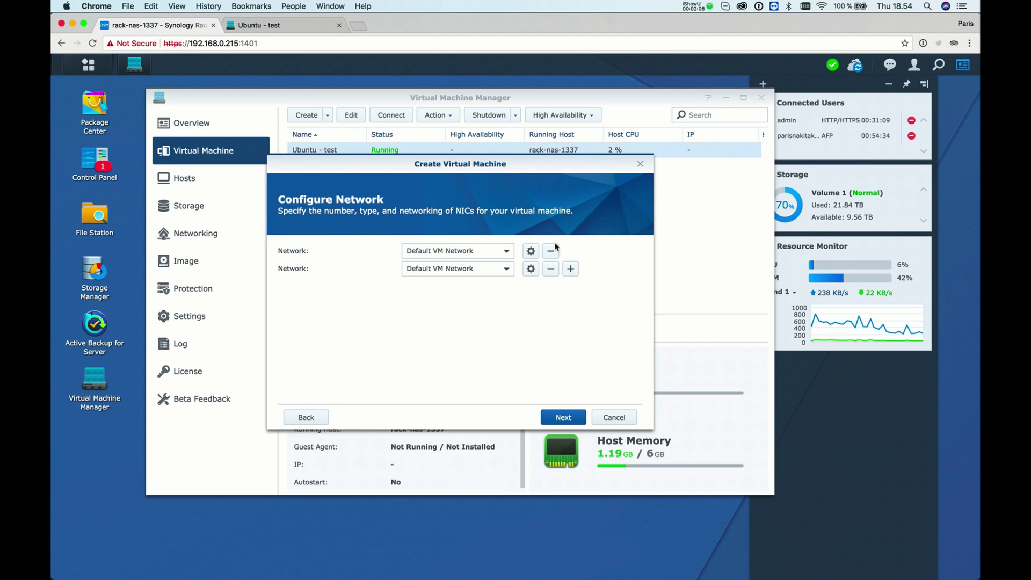
left_click(483, 271)
left_click(481, 285)
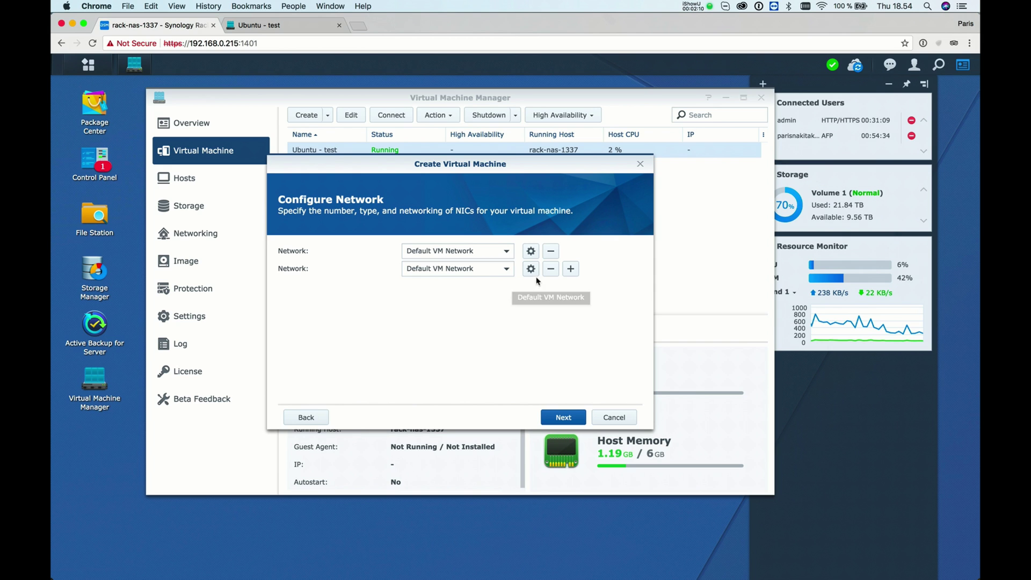
left_click(550, 269)
left_click(563, 417)
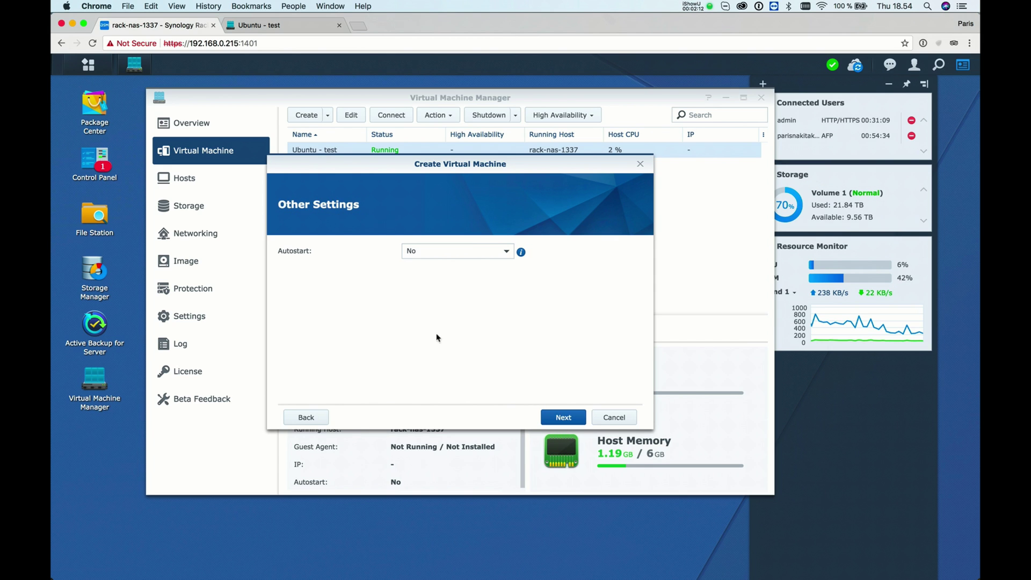
Keep autostart set to No and continue to permissions
left_click(452, 254)
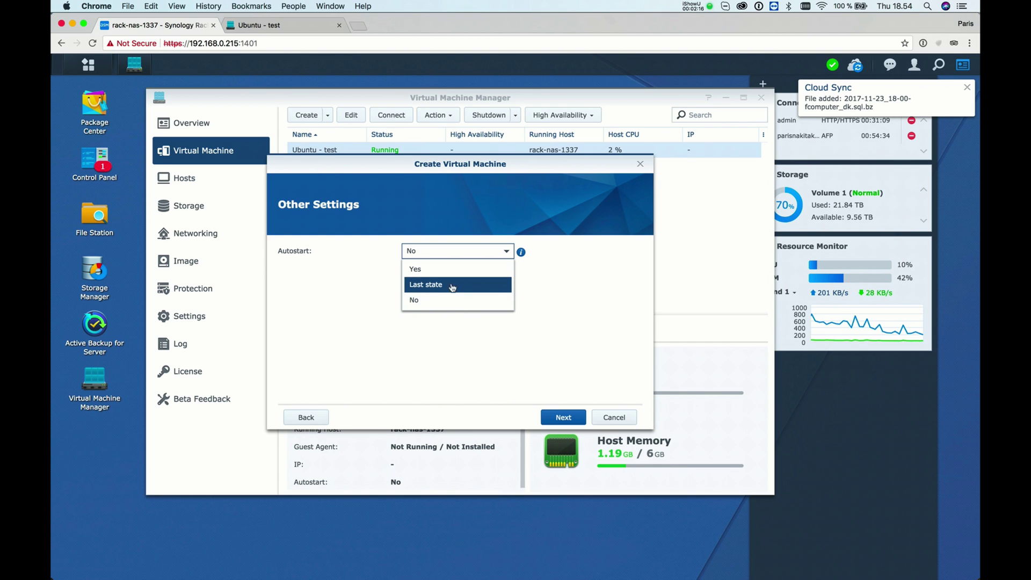
left_click(482, 301)
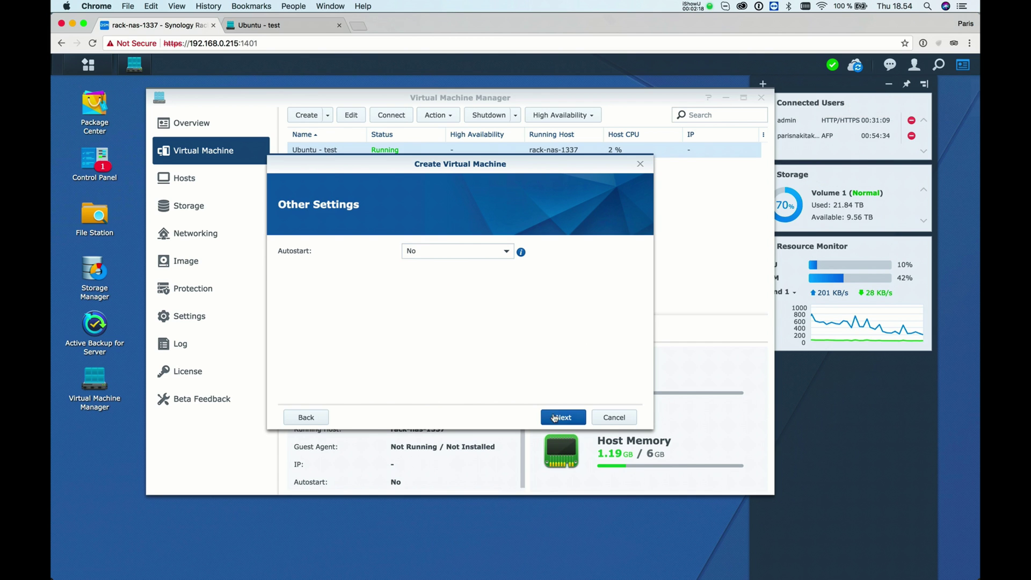
left_click(562, 418)
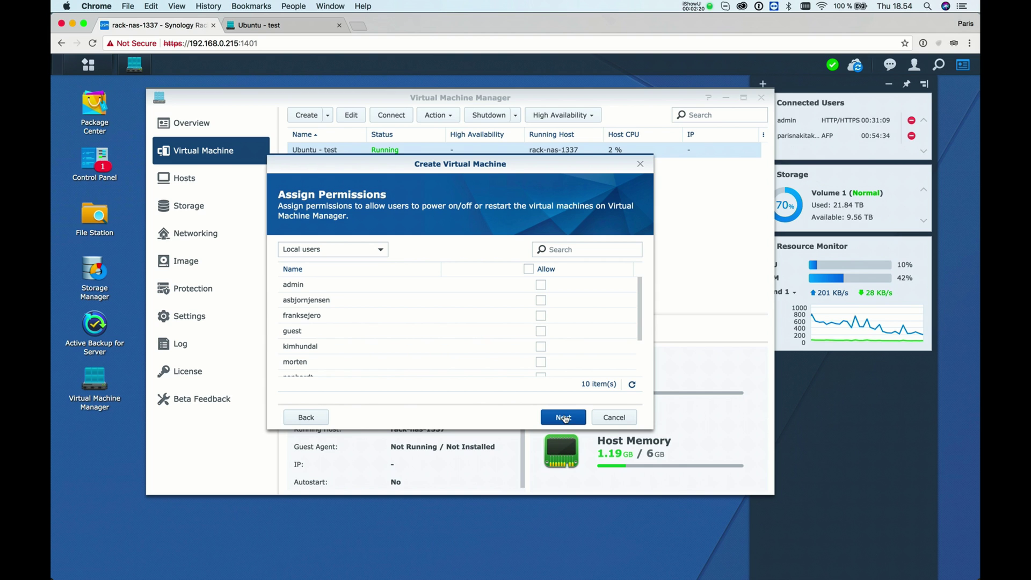
Accept default permissions, enable power-on after creation, and create VirtualDSM - test
mouse_move(636, 305)
left_mouse_down()
mouse_move(640, 362)
mouse_move(635, 295)
left_mouse_up()
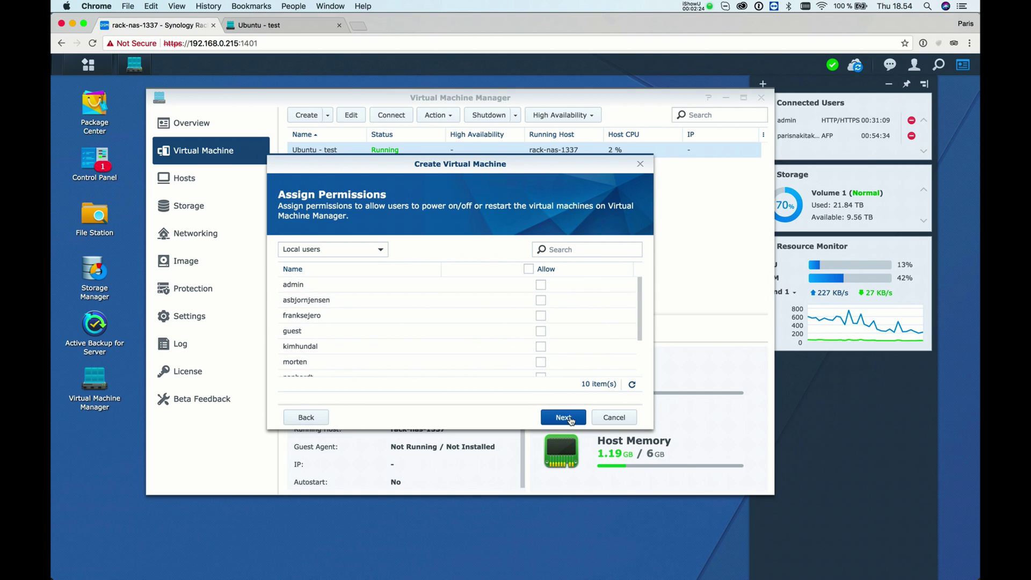
left_click(571, 420)
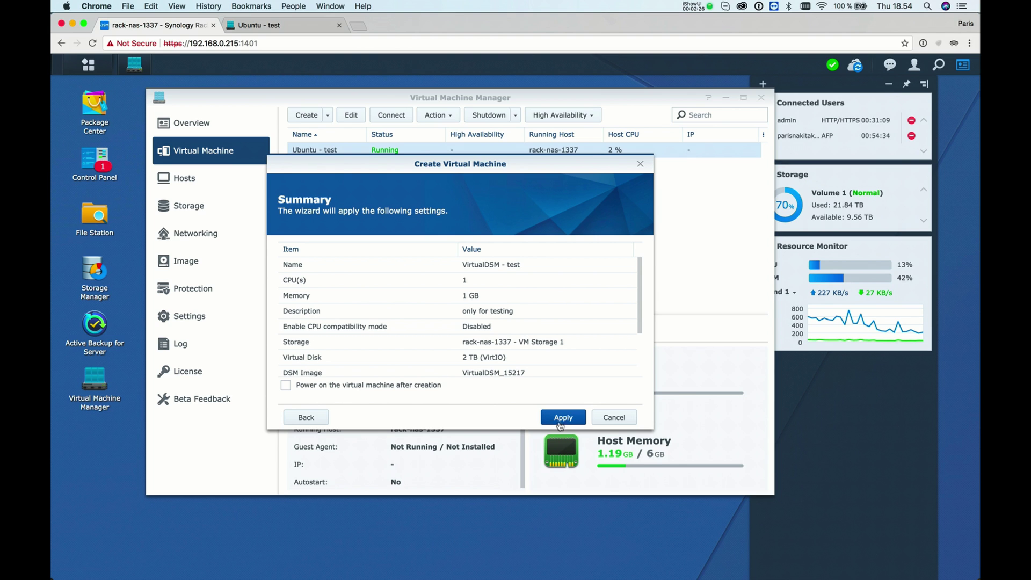
left_click(569, 421)
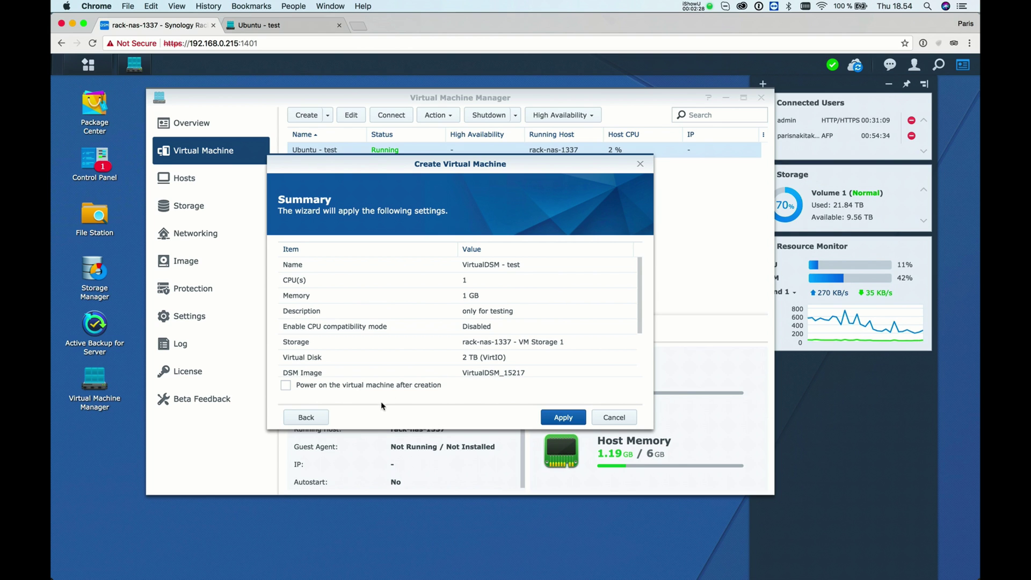
left_click(412, 390)
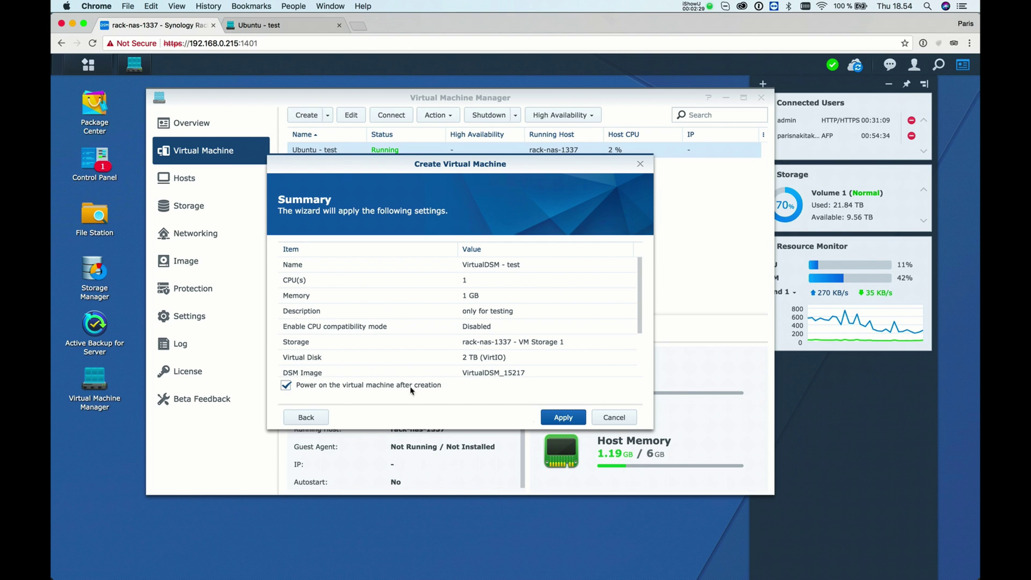
left_click(563, 418)
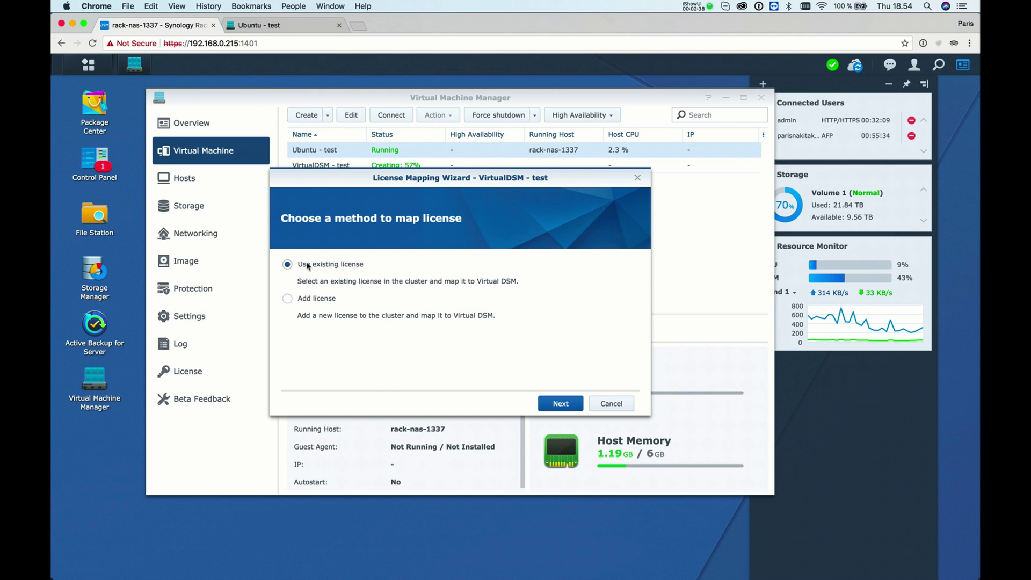
Map the existing Free license to VirtualDSM - test after dismissing the license-required warning
left_click(559, 406)
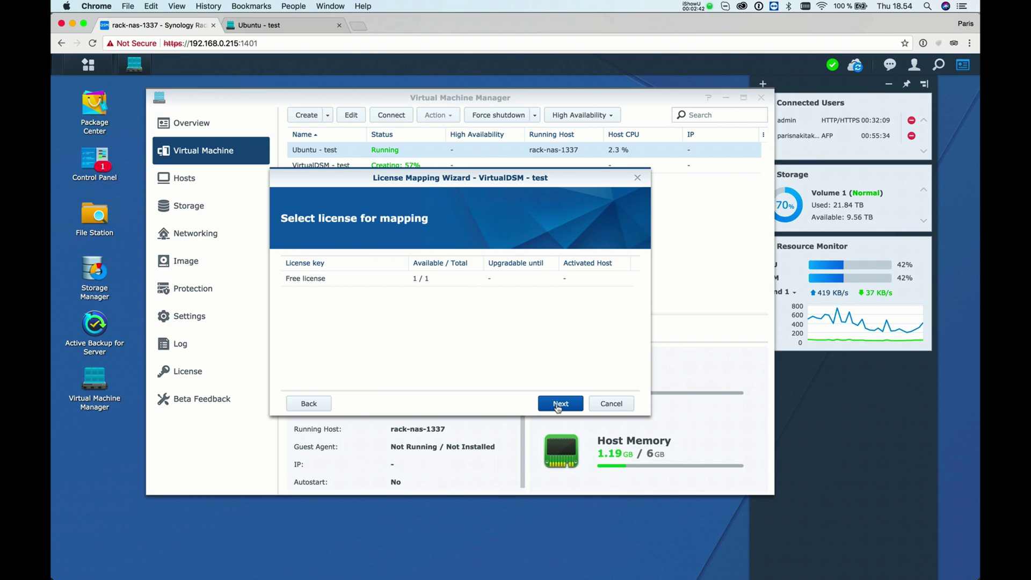
left_click(559, 407)
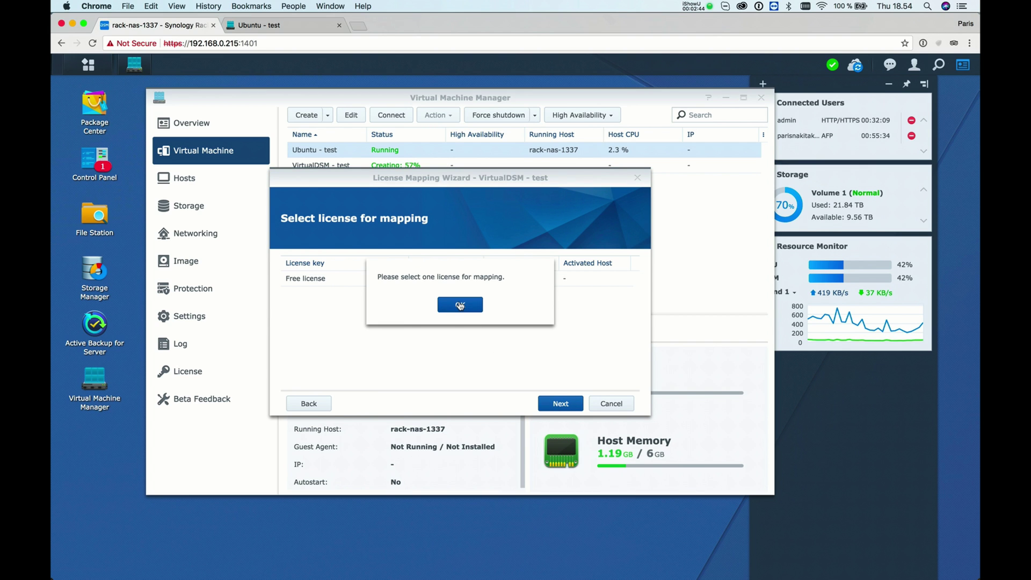
left_click(460, 305)
left_click(360, 280)
left_click(561, 403)
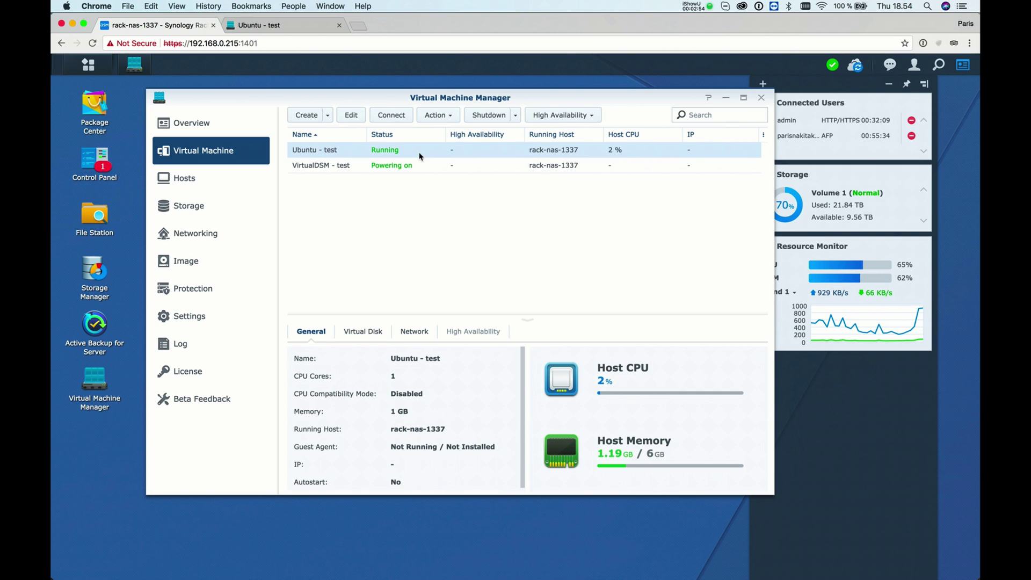
In the Ubuntu - test console, leave the HTTP proxy blank, then return to Synology
left_click(303, 25)
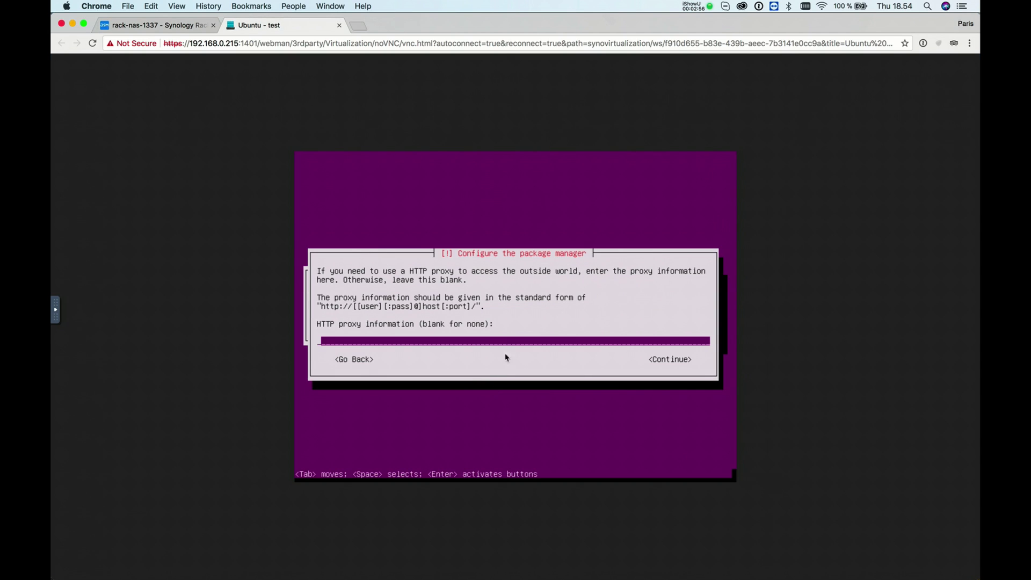
key("Return")
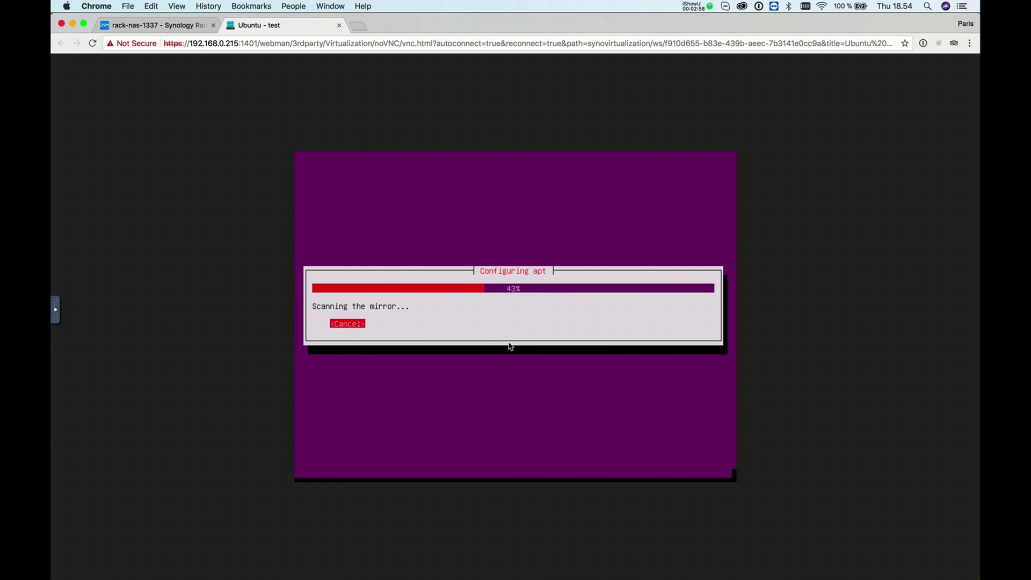
left_click(161, 25)
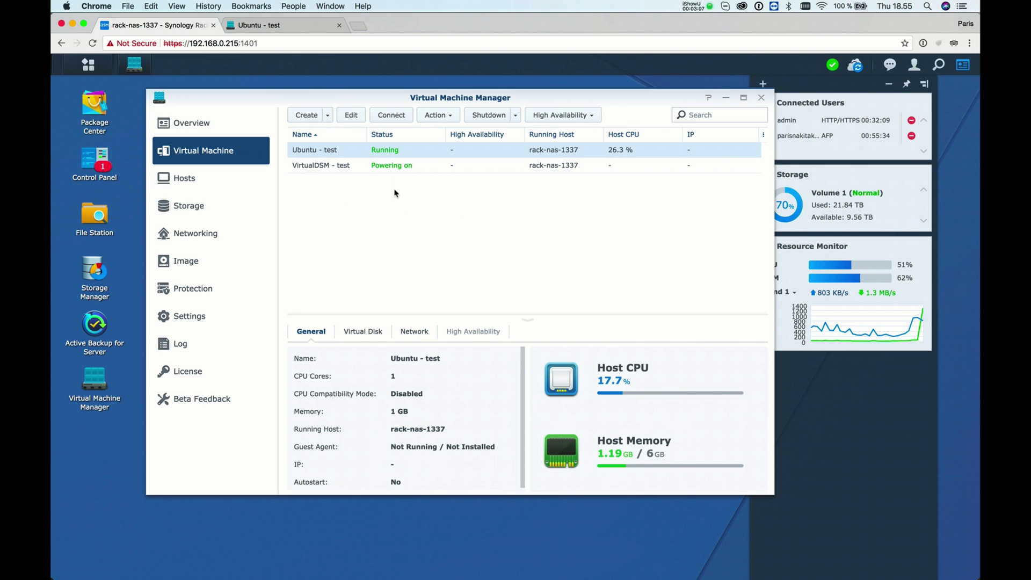
Review VirtualDSM - test's General, Network and Virtual Disk details, ending on General
left_click(391, 167)
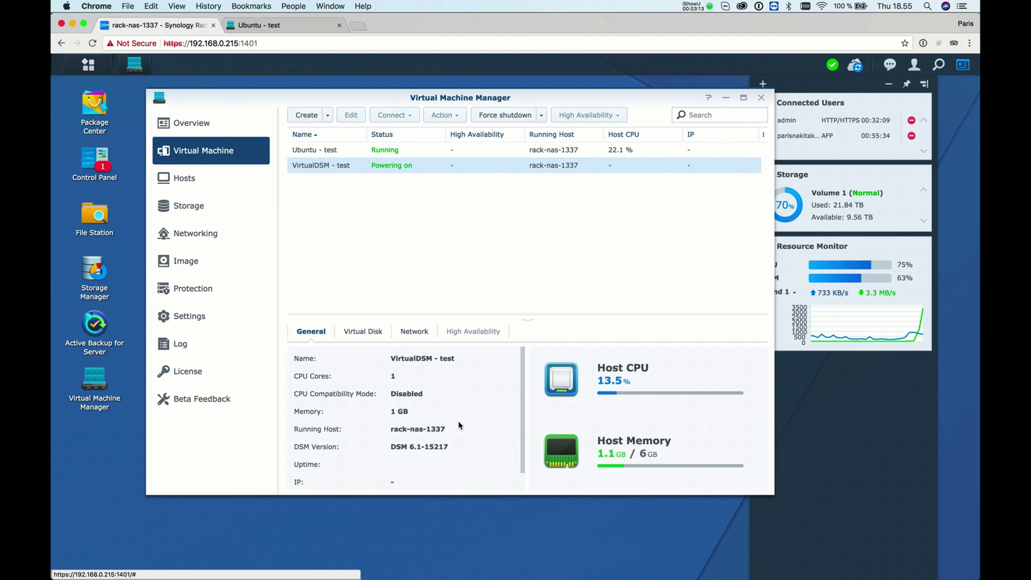
scroll(516, 397, "down", 2)
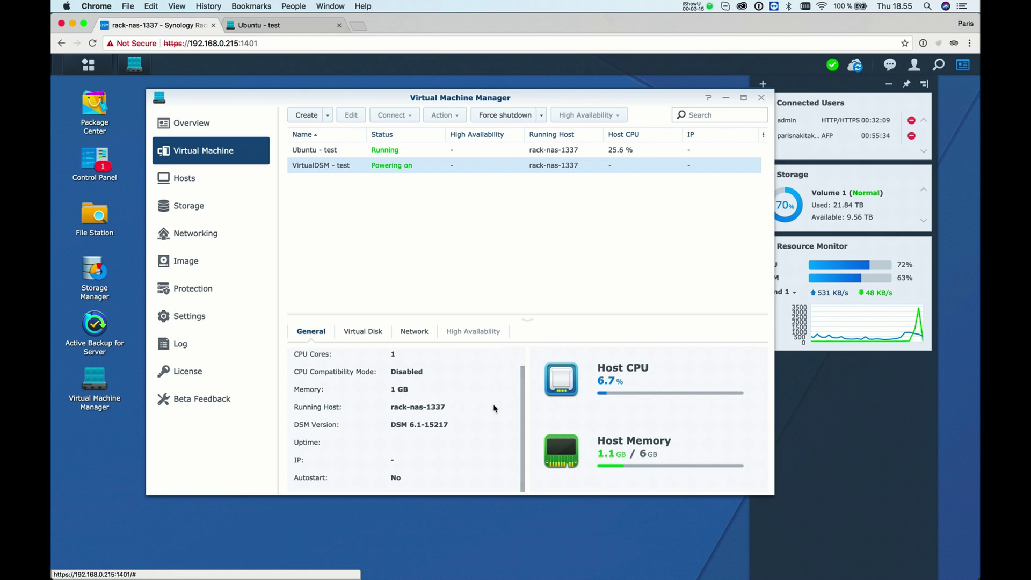
key("Right")
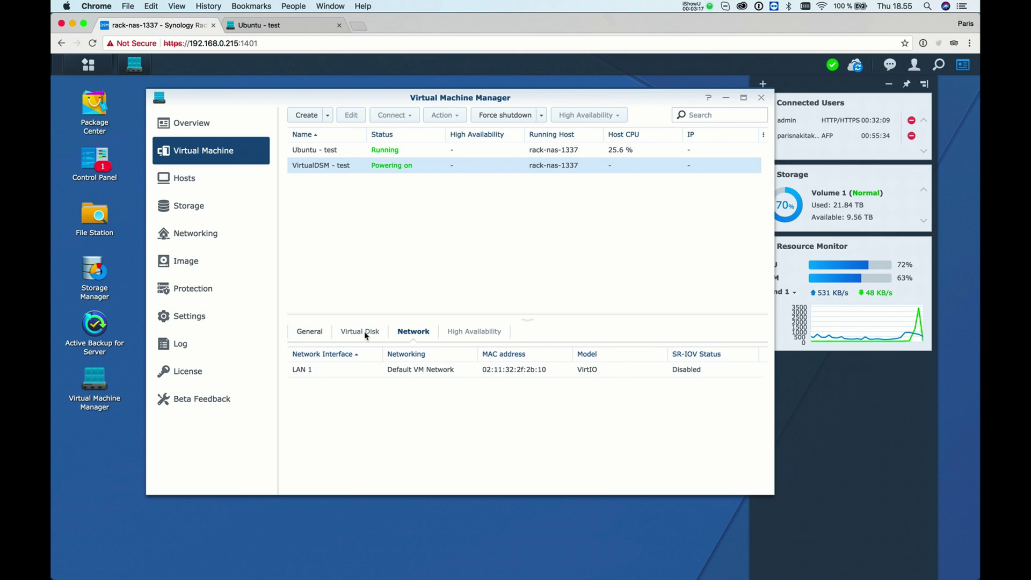
left_click(330, 334)
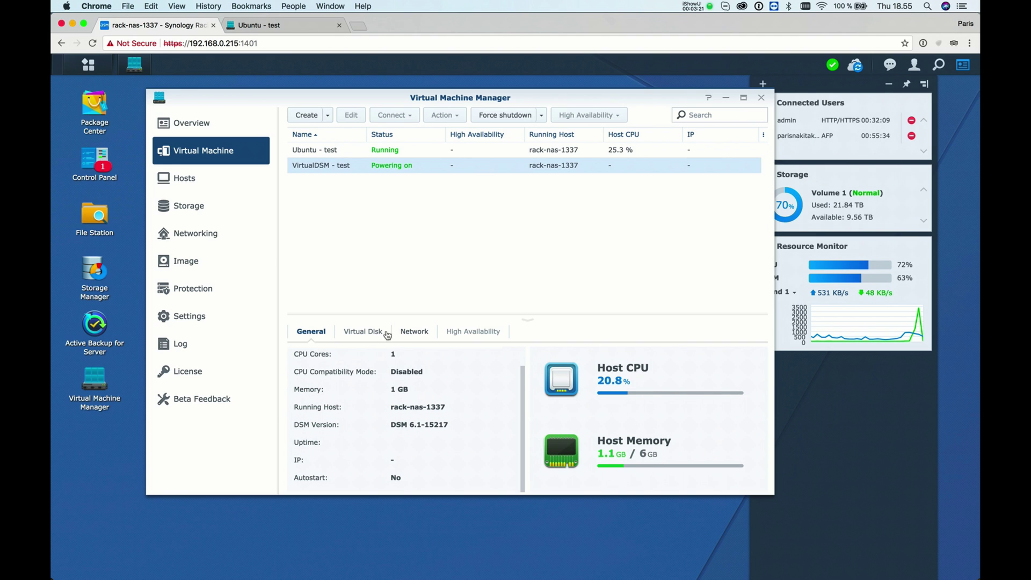
left_click(401, 334)
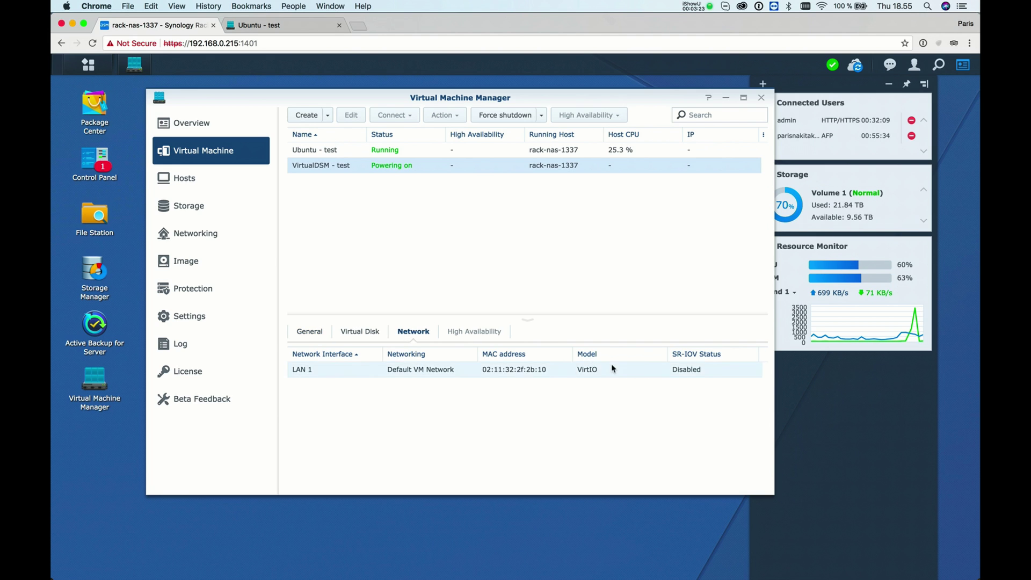
left_click(367, 334)
left_click(314, 333)
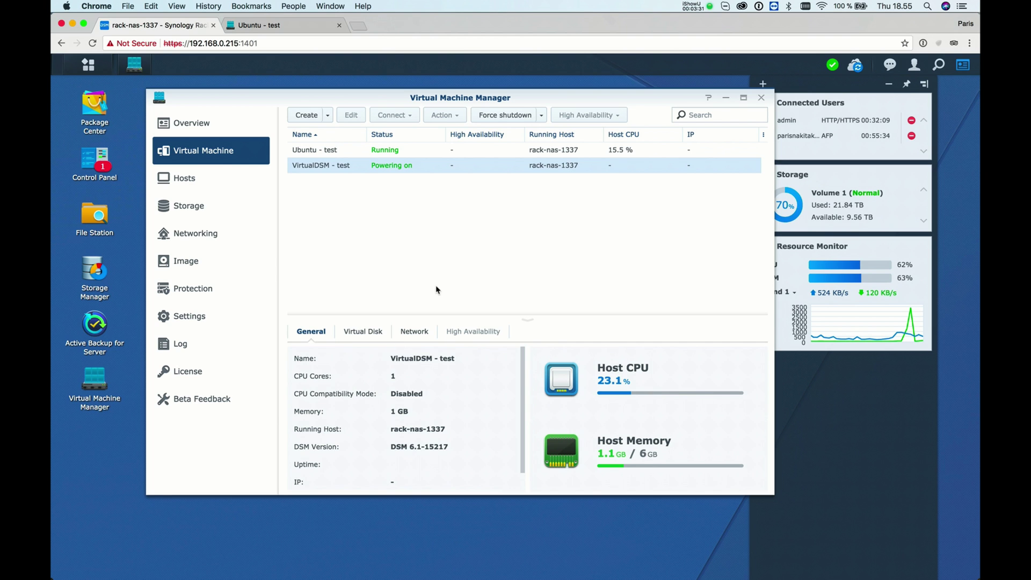
Scroll the machine list while VirtualDSM - test finishes powering on
scroll(457, 427, "down", 1)
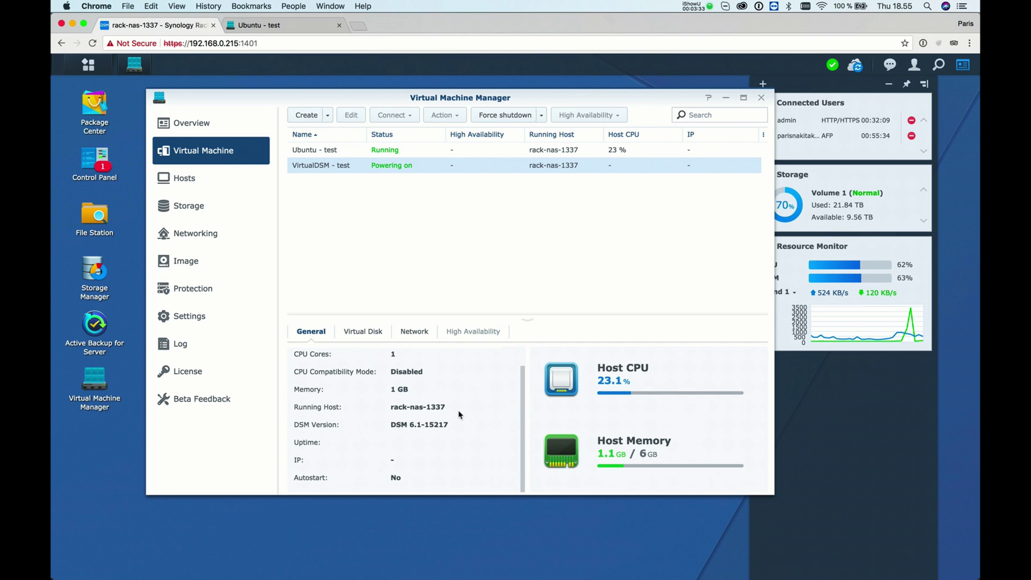